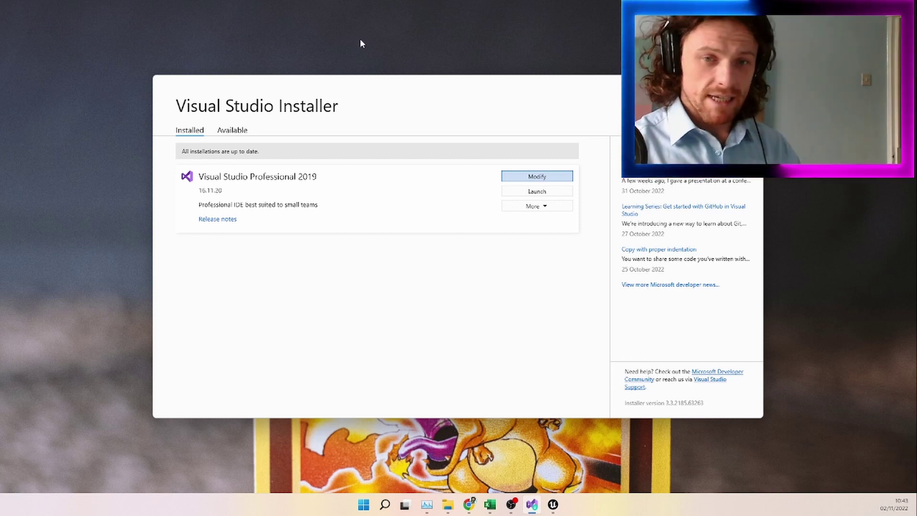
# Start modifying Visual Studio Professional 2019 and view its individual components list
pyautogui.click(541, 181)
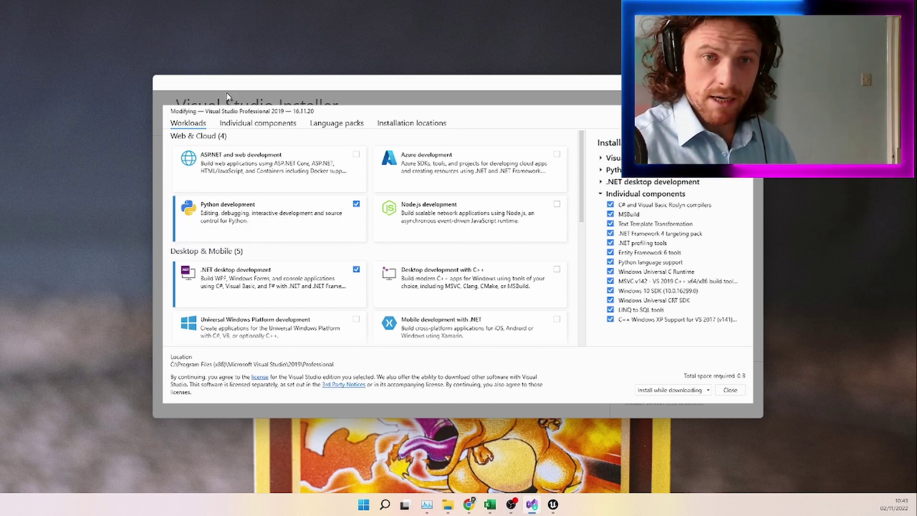
pyautogui.click(273, 122)
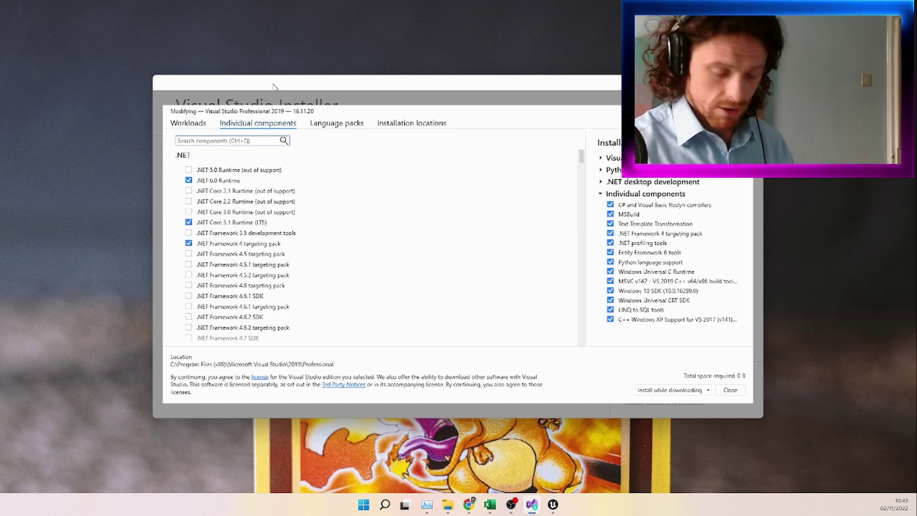
pyautogui.write('.Net Fr')
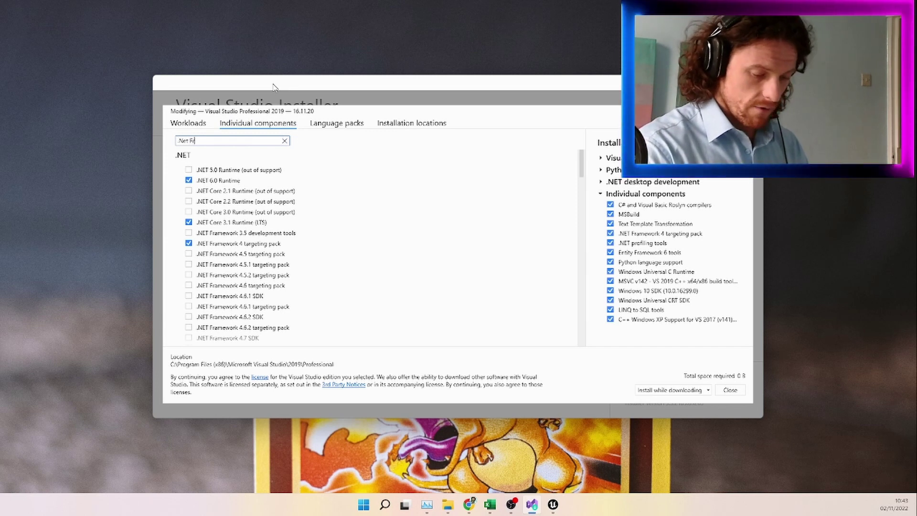
pyautogui.write('ame')
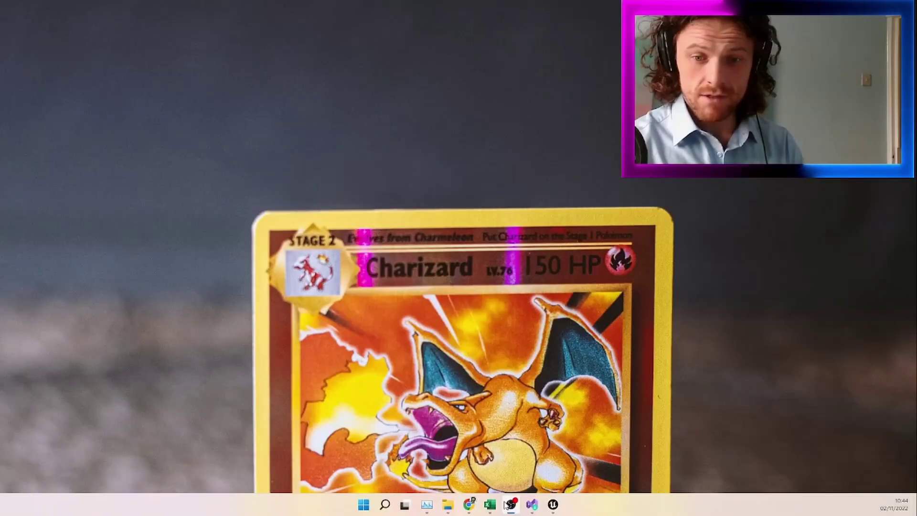
# Restore the Project Acoustics marketplace page, then bring the Unreal Project Browser forward
pyautogui.click(471, 504)
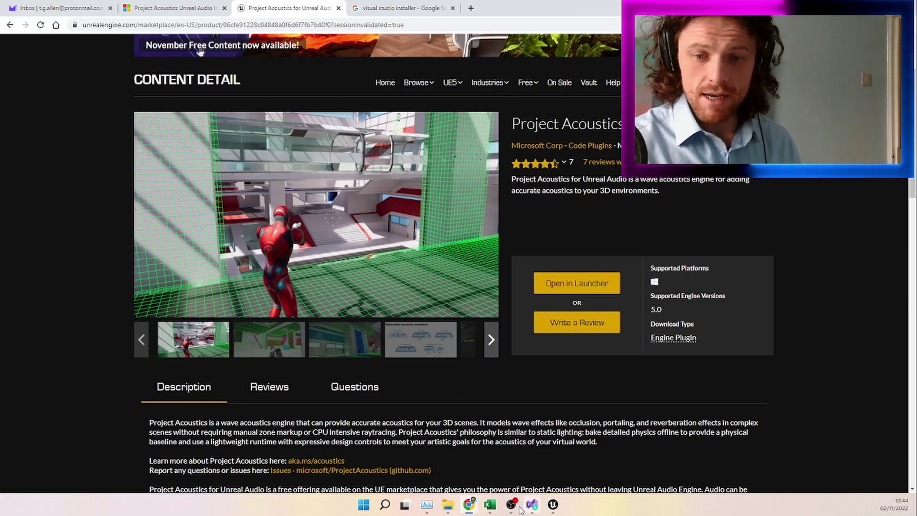
pyautogui.moveTo(552, 505)
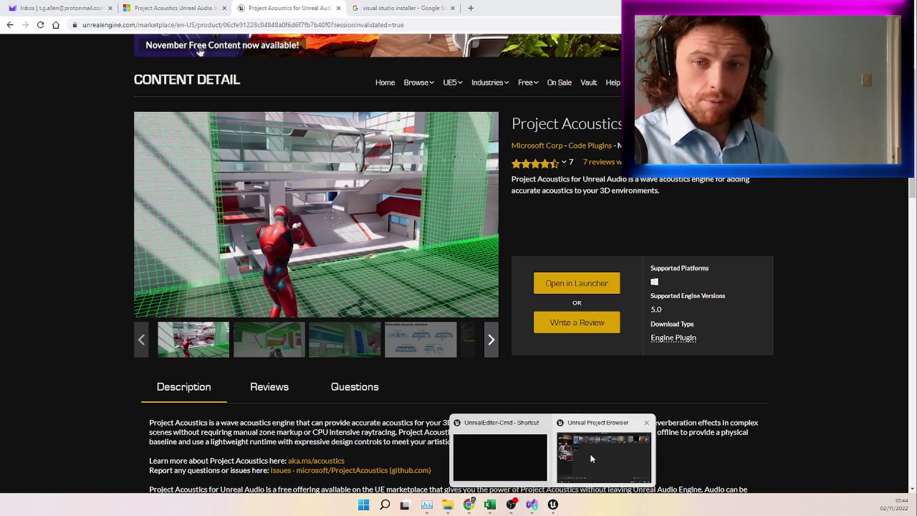
pyautogui.click(590, 403)
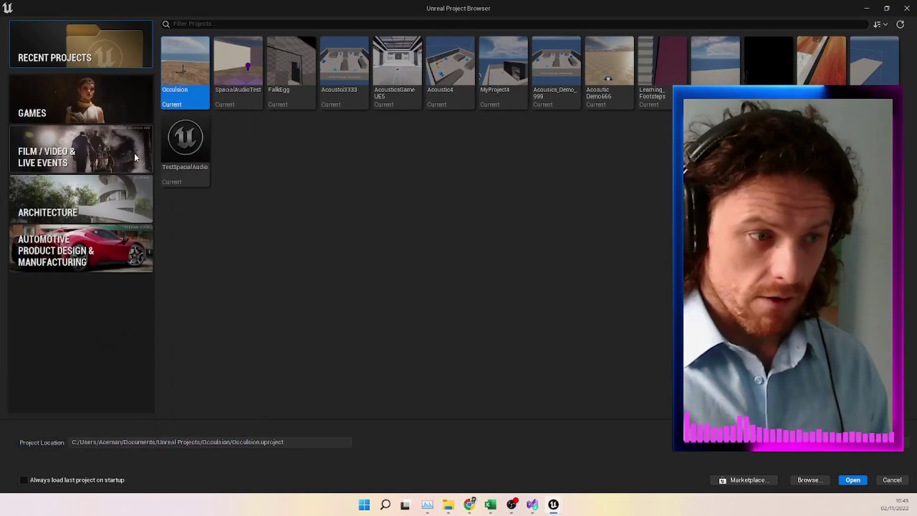
# Pick the Games First Person template with C++ project defaults for MyProject2
pyautogui.click(52, 102)
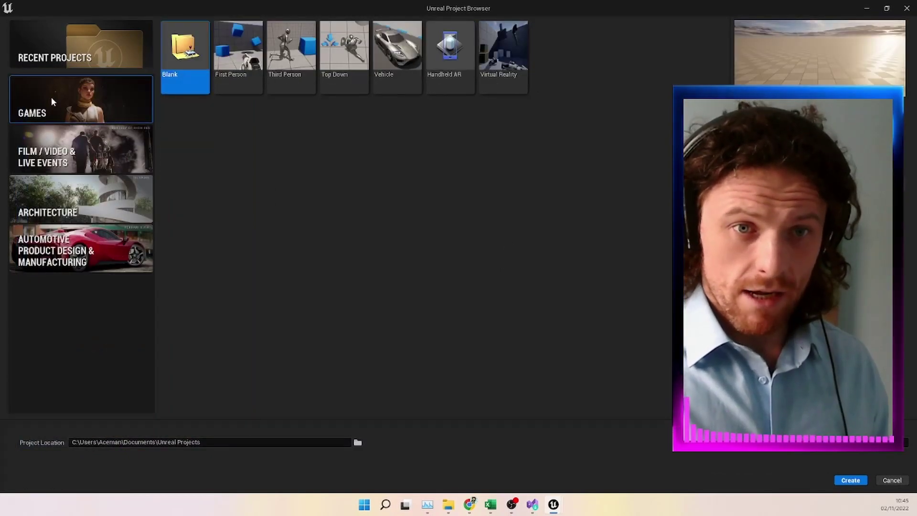
pyautogui.click(238, 54)
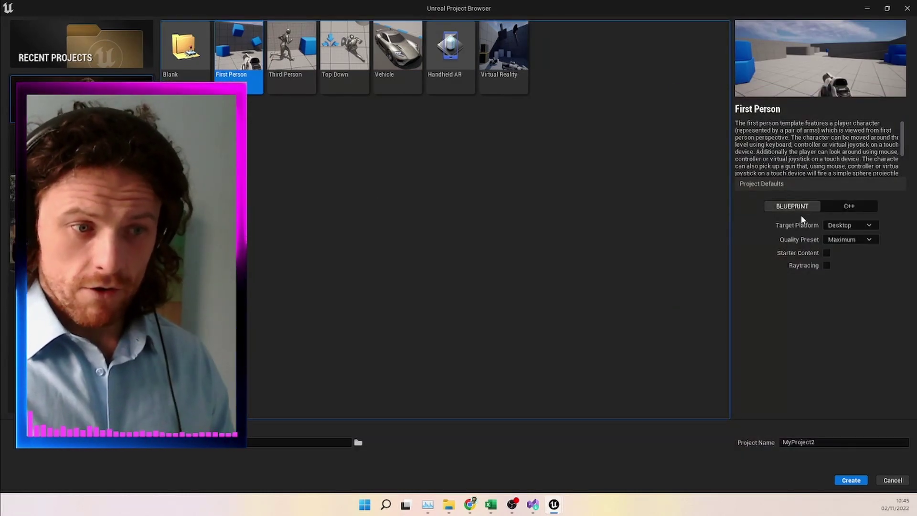
pyautogui.click(863, 206)
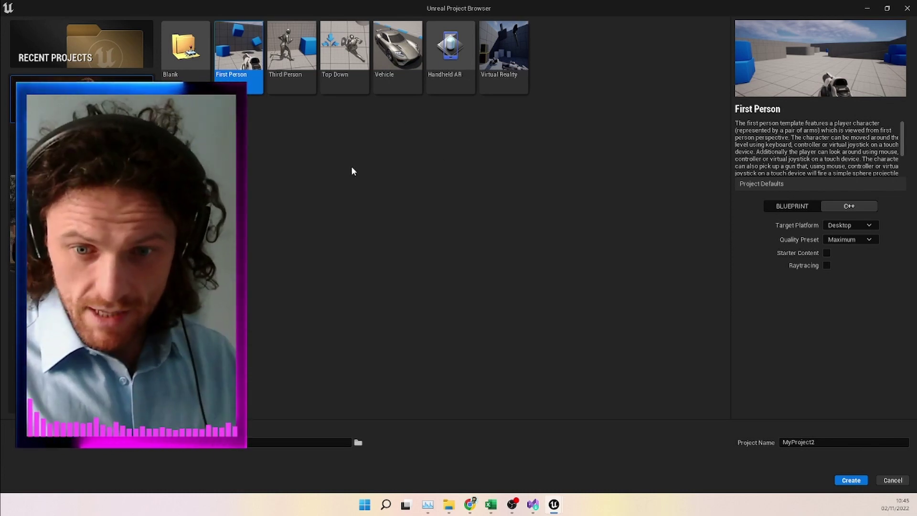
# Bring back Visual Studio Installer and view its Workloads and Individual components lists
pyautogui.click(534, 505)
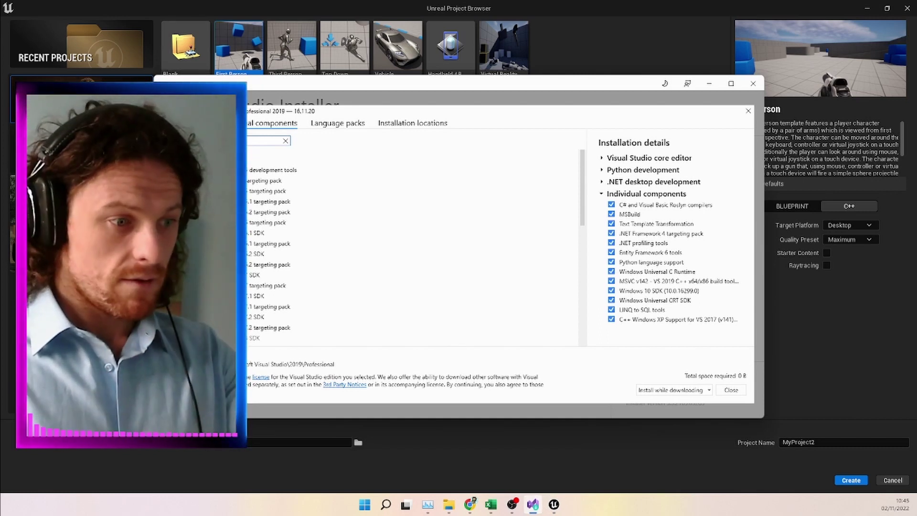
pyautogui.click(188, 122)
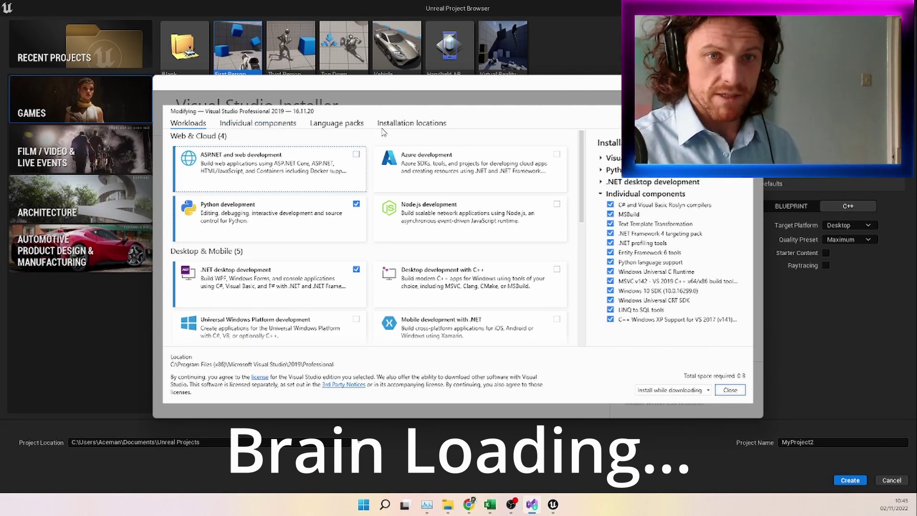
pyautogui.click(260, 123)
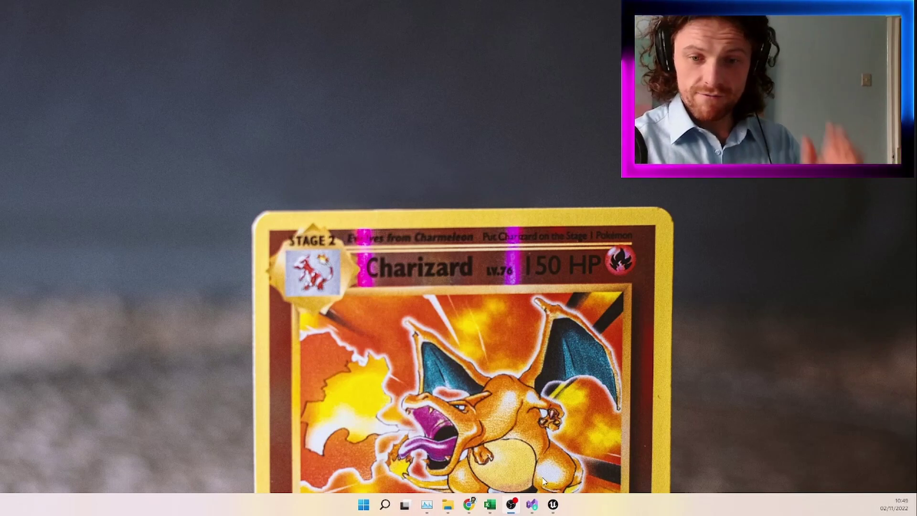
# Verify Project Acoustics for Unreal Audio is ticked in Plugins, then close the window
pyautogui.click(553, 505)
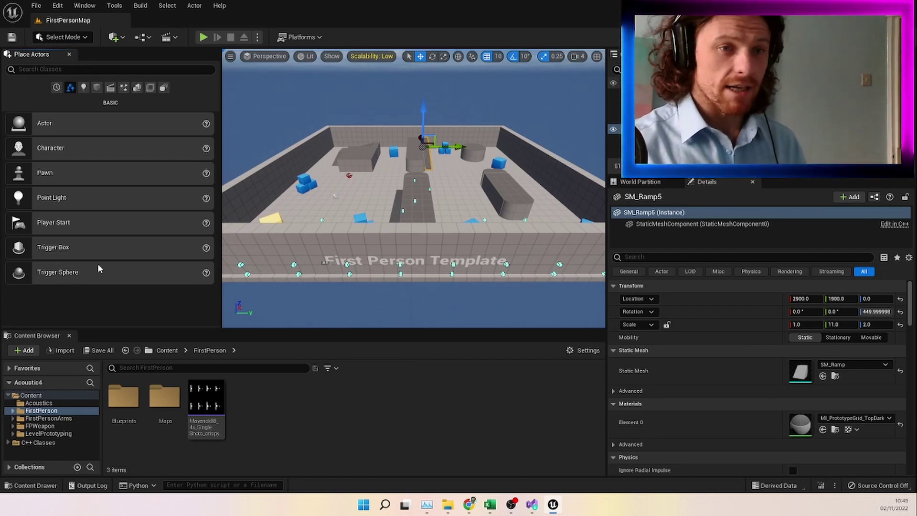
pyautogui.click(118, 41)
pyautogui.click(57, 6)
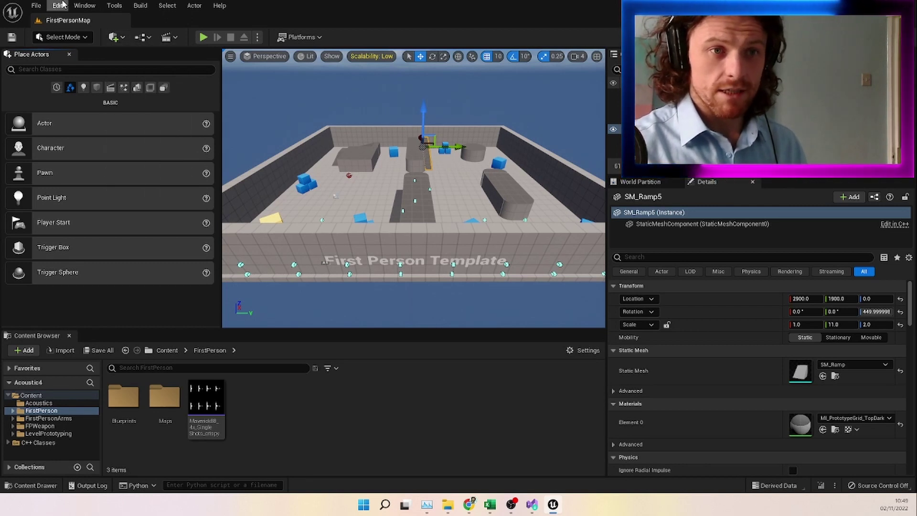
pyautogui.click(90, 159)
pyautogui.write('pl')
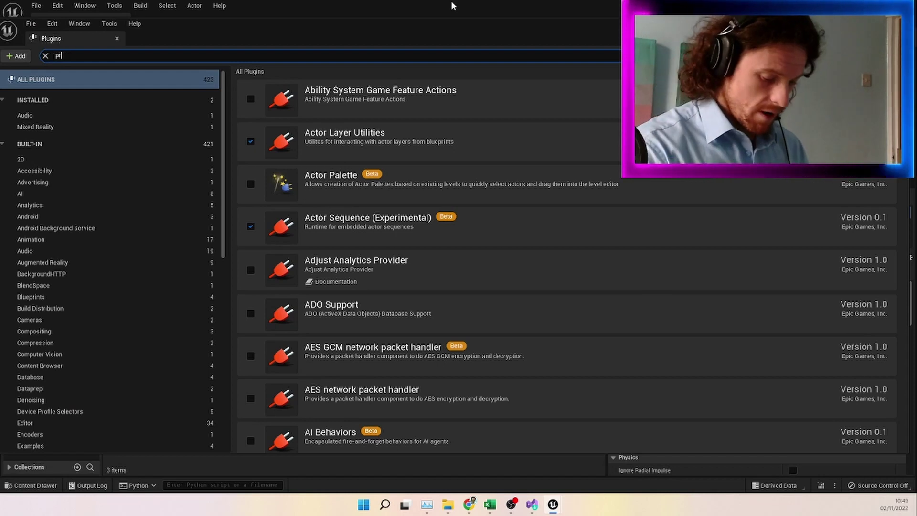
pyautogui.write('projecvt acou')
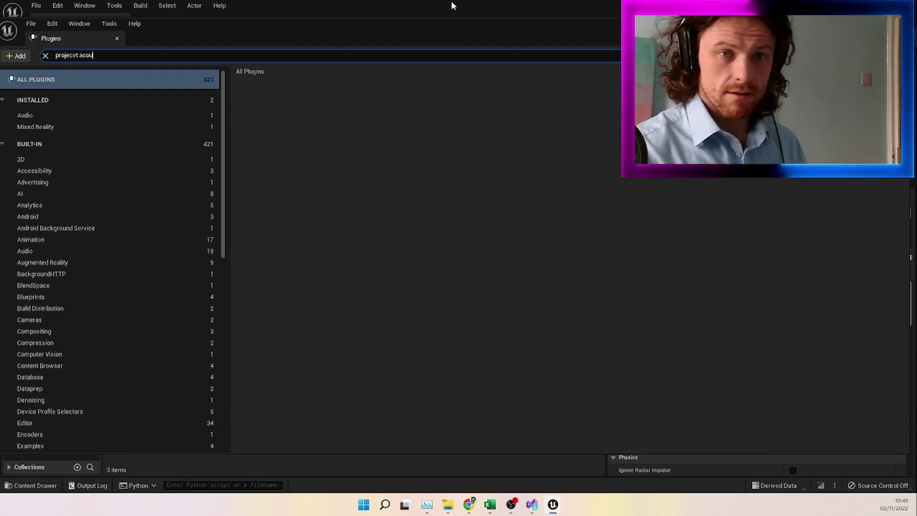
pyautogui.press('BackSpace')
pyautogui.press('BackSpace')
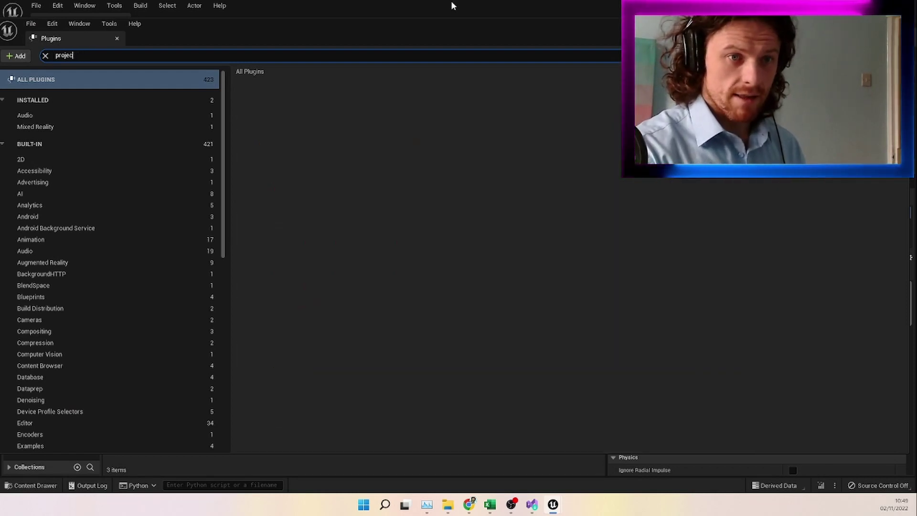
pyautogui.write('t')
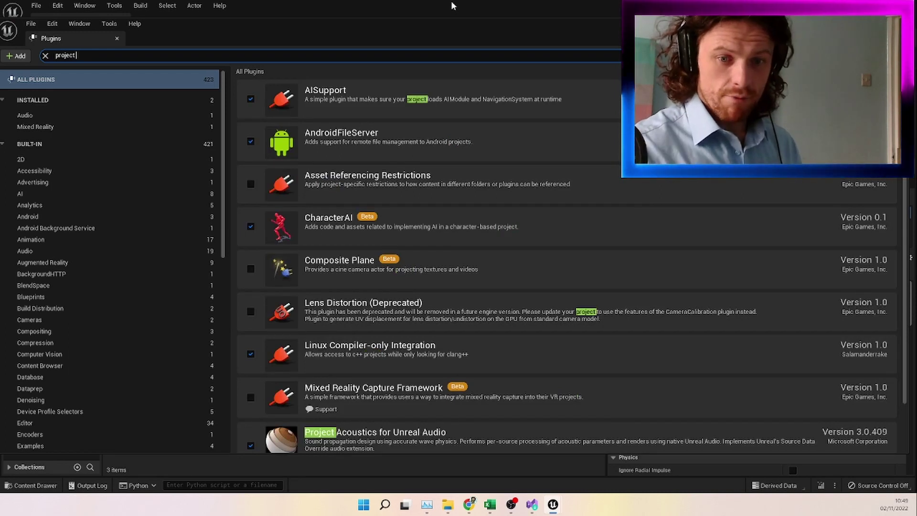
pyautogui.scroll(-1, 413, 441)
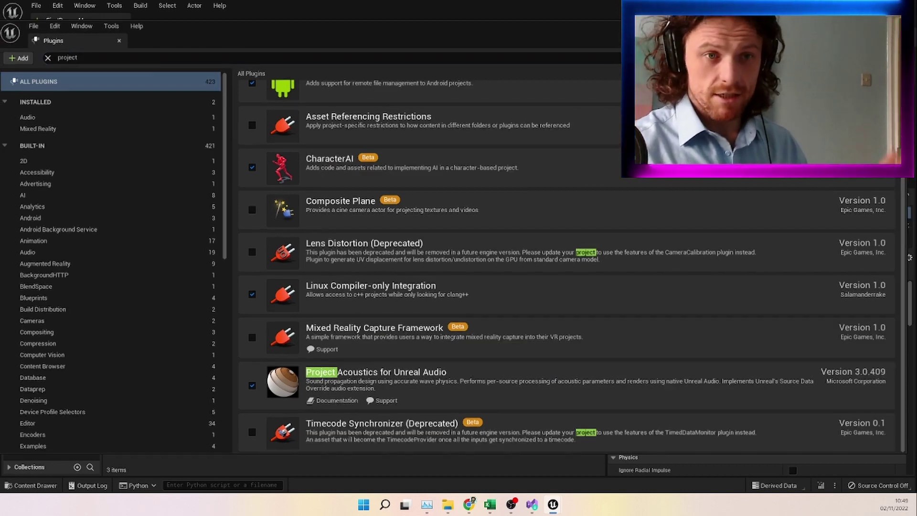
pyautogui.click(117, 38)
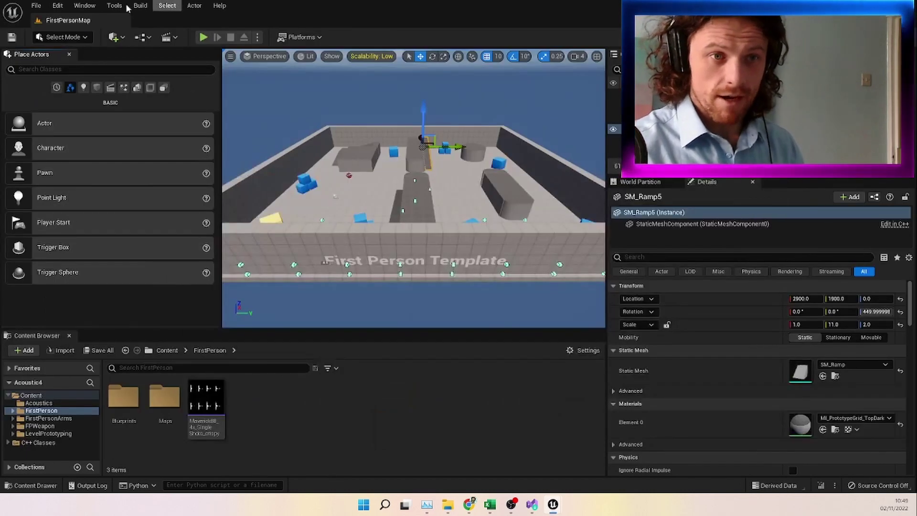
# Enter Bake Acoustics mode and view Materials, Probes and Bake before returning to Objects
pyautogui.click(71, 37)
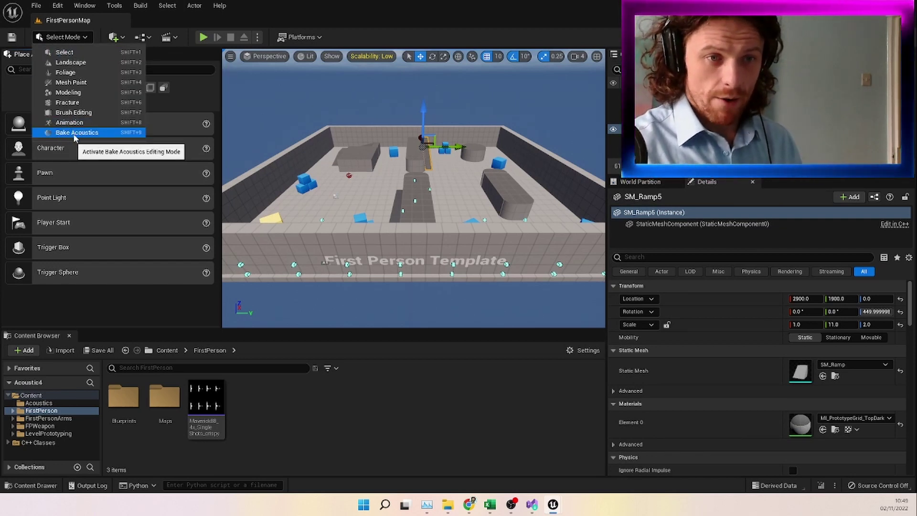
pyautogui.click(80, 133)
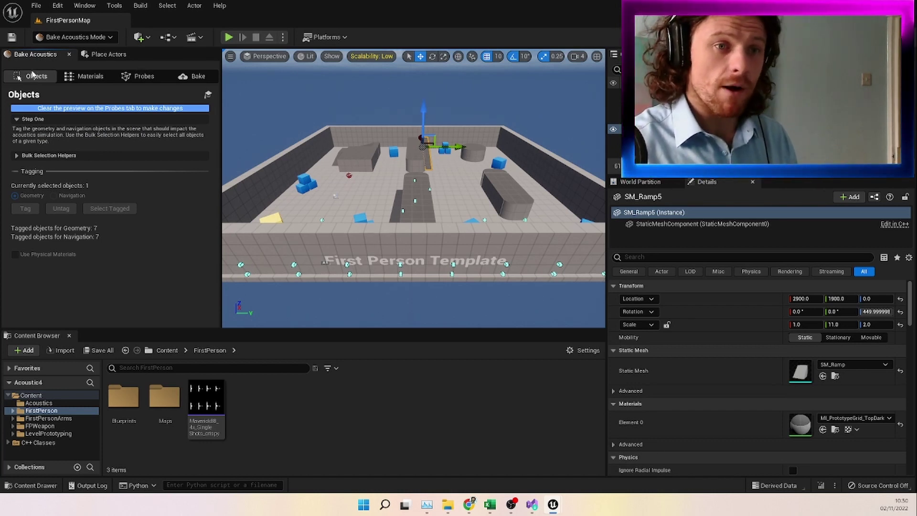
pyautogui.click(89, 76)
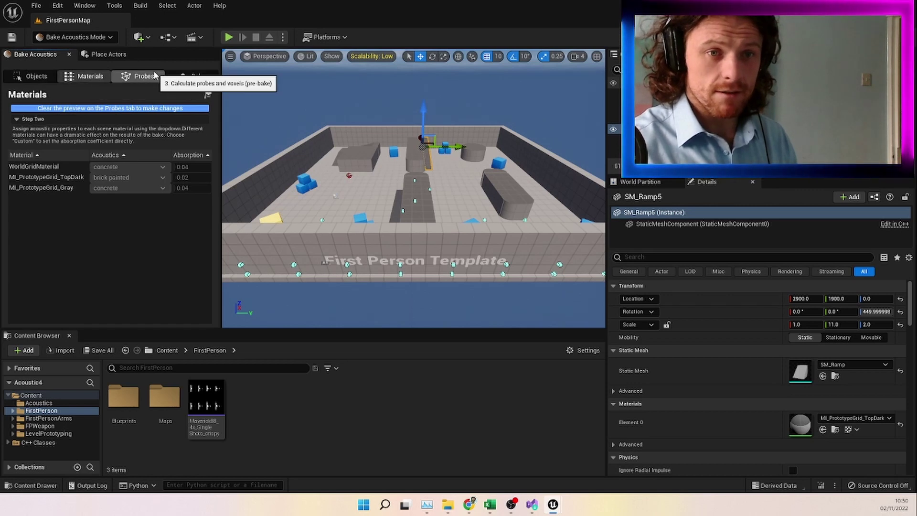
pyautogui.click(154, 76)
pyautogui.click(192, 76)
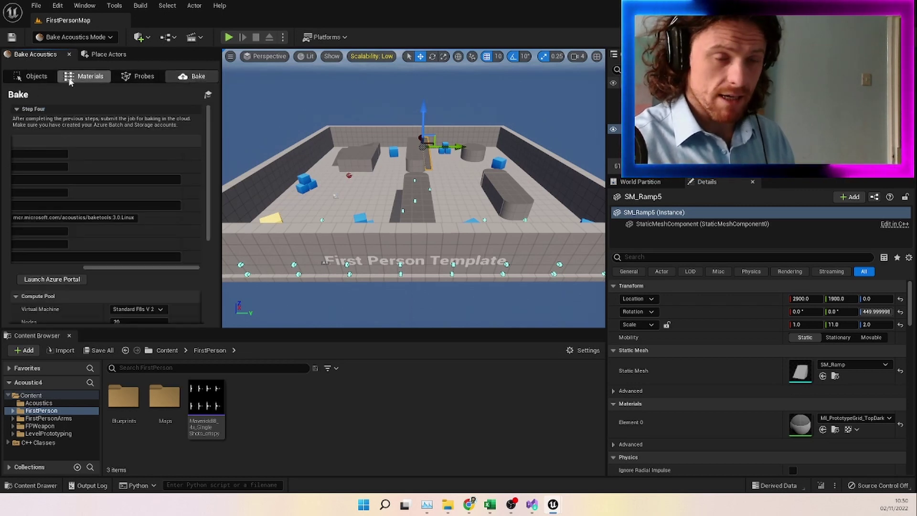
pyautogui.click(32, 78)
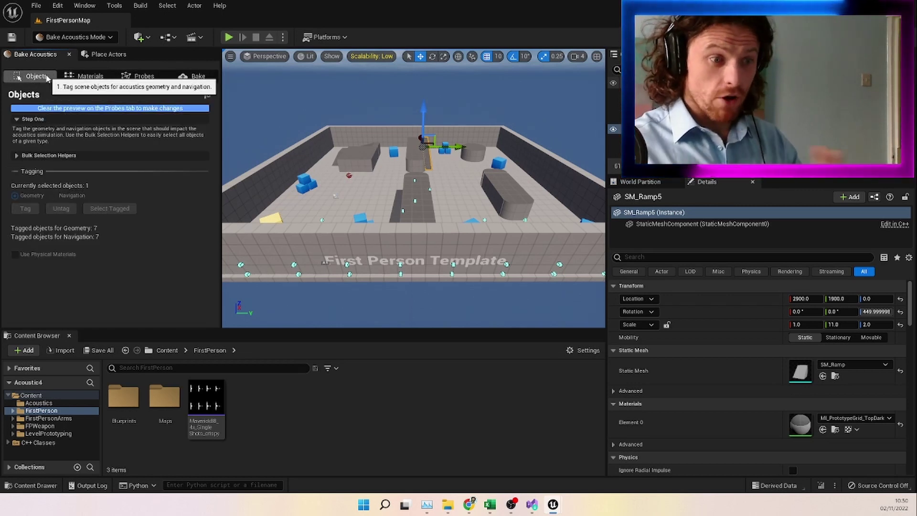